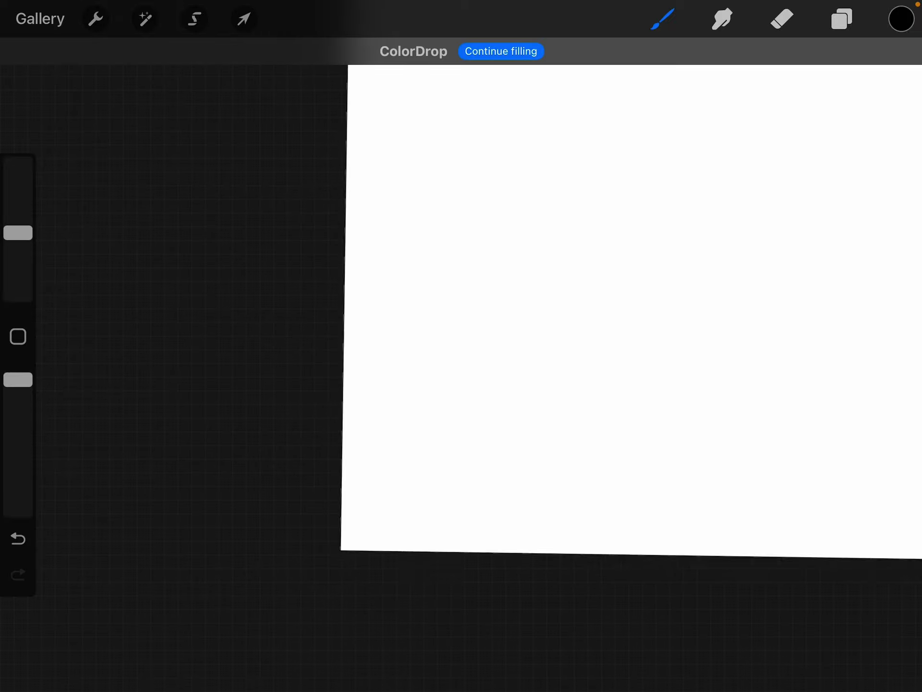
# Draw the black head outline with nose and eye, undo a bad stroke, and add two tall ears.
pyautogui.click(244, 19)
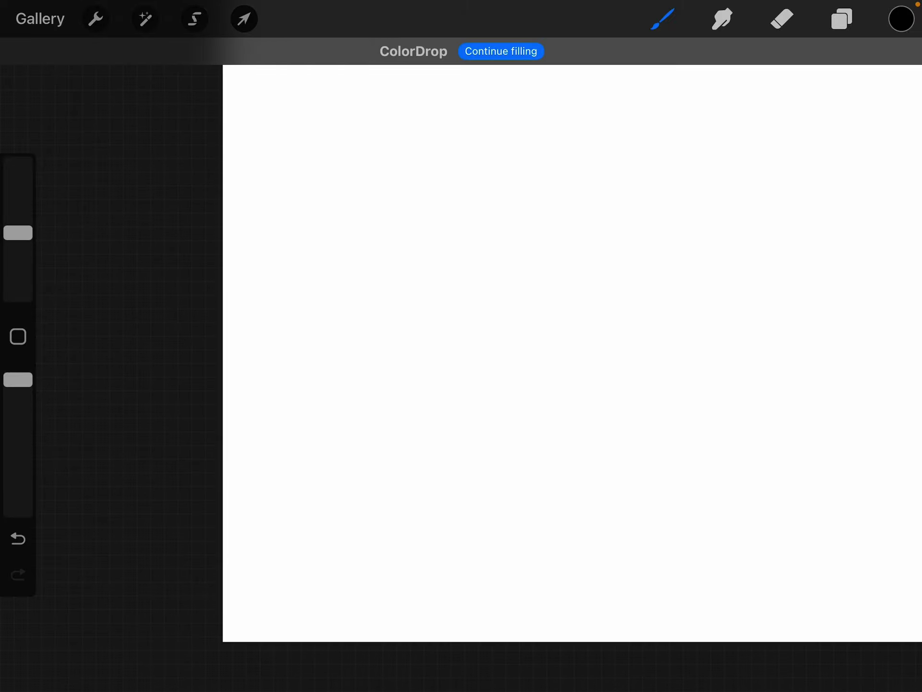
pyautogui.moveTo(345, 516)
pyautogui.mouseDown()
pyautogui.moveTo(328, 412)
pyautogui.moveTo(335, 505)
pyautogui.moveTo(411, 469)
pyautogui.moveTo(417, 475)
pyautogui.mouseUp()
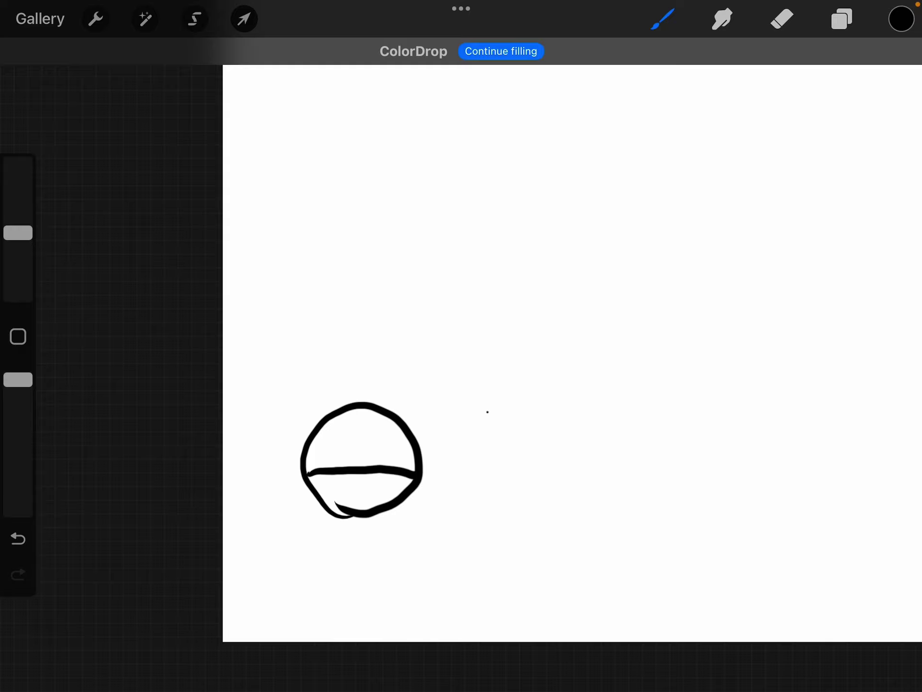
pyautogui.moveTo(294, 446)
pyautogui.mouseDown()
pyautogui.moveTo(306, 444)
pyautogui.moveTo(293, 454)
pyautogui.moveTo(317, 451)
pyautogui.mouseUp()
pyautogui.moveTo(346, 410)
pyautogui.mouseDown()
pyautogui.moveTo(346, 438)
pyautogui.moveTo(403, 433)
pyautogui.moveTo(385, 396)
pyautogui.moveTo(437, 356)
pyautogui.moveTo(441, 395)
pyautogui.moveTo(430, 409)
pyautogui.mouseUp()
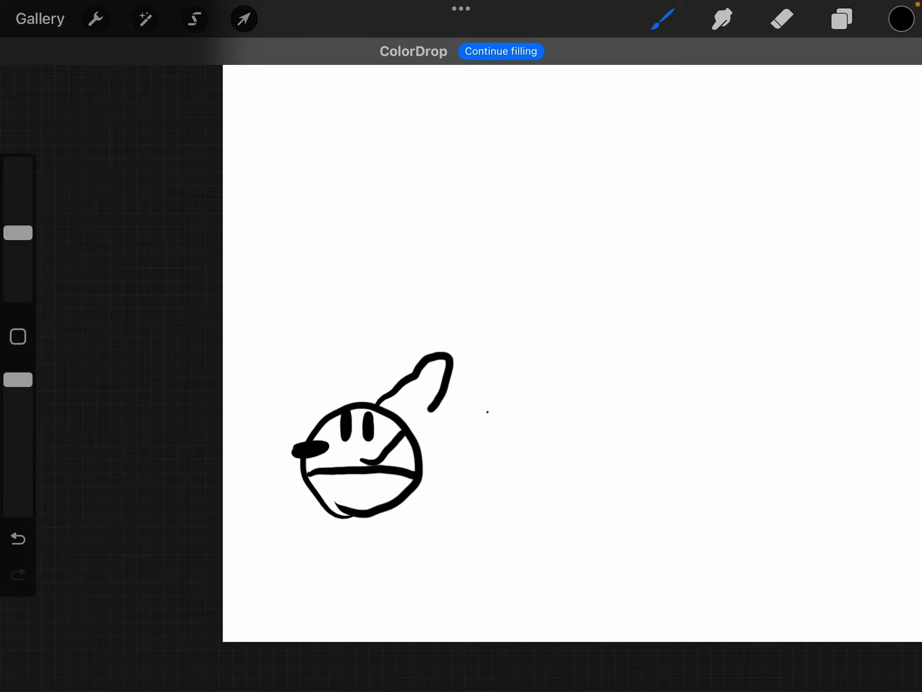
pyautogui.click(19, 539)
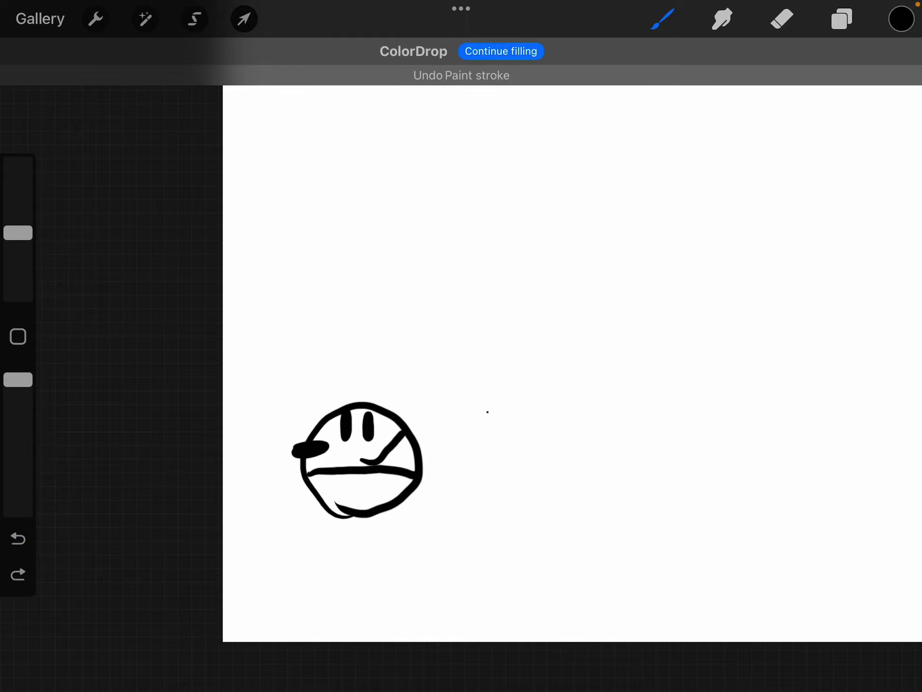
pyautogui.moveTo(389, 407)
pyautogui.mouseDown()
pyautogui.moveTo(451, 342)
pyautogui.moveTo(483, 377)
pyautogui.moveTo(415, 436)
pyautogui.mouseUp()
pyautogui.moveTo(366, 403)
pyautogui.mouseDown()
pyautogui.moveTo(396, 326)
pyautogui.moveTo(440, 348)
pyautogui.mouseUp()
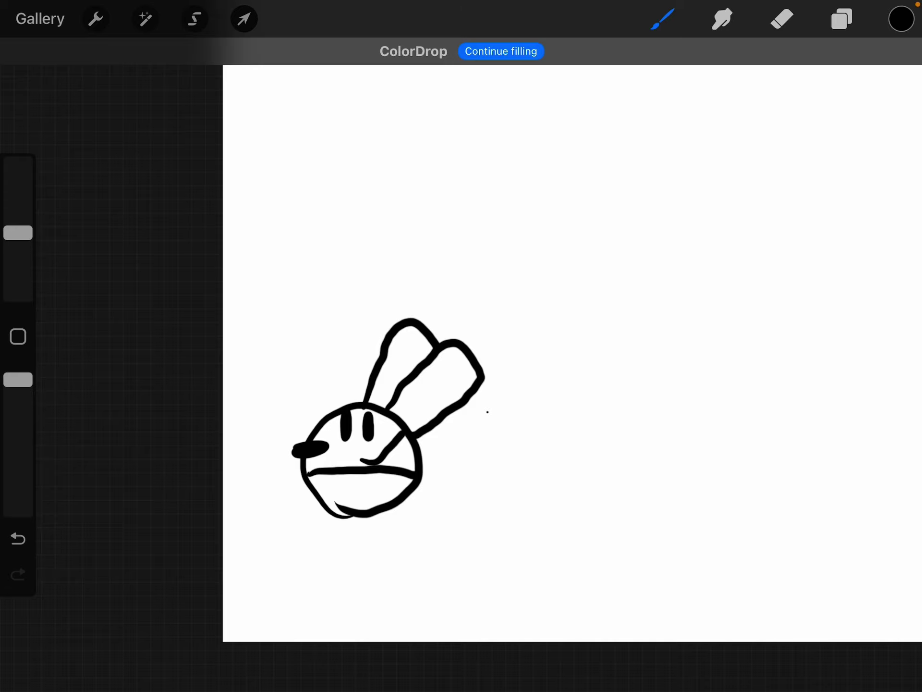
# Draw the body line and the left leg with a solid black foot.
pyautogui.moveTo(320, 504)
pyautogui.mouseDown()
pyautogui.moveTo(317, 517)
pyautogui.moveTo(344, 539)
pyautogui.moveTo(345, 519)
pyautogui.moveTo(406, 538)
pyautogui.moveTo(433, 530)
pyautogui.moveTo(412, 500)
pyautogui.mouseUp()
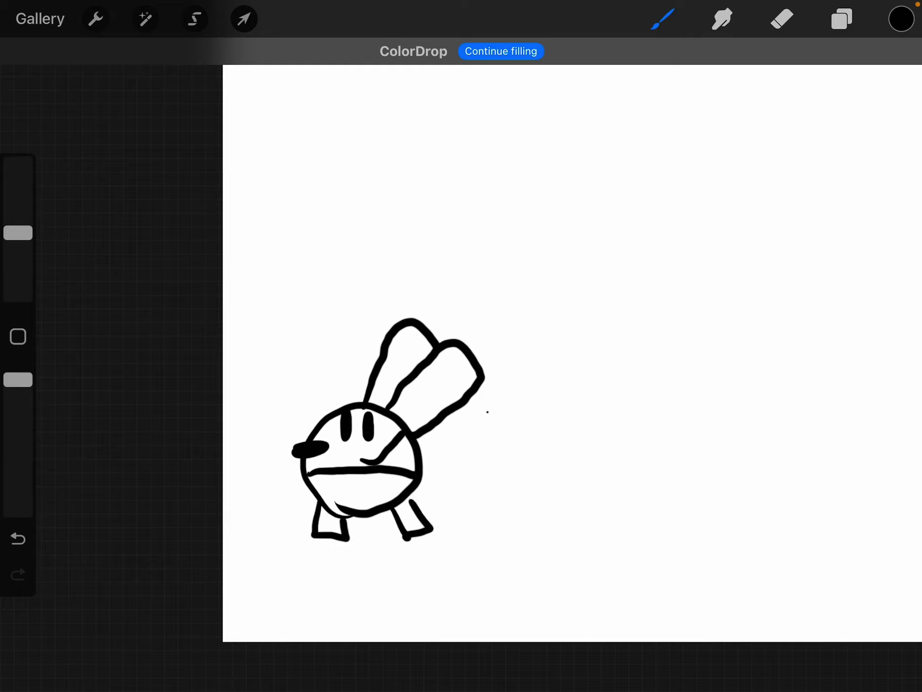
pyautogui.moveTo(328, 541); pyautogui.dragTo(332, 612)
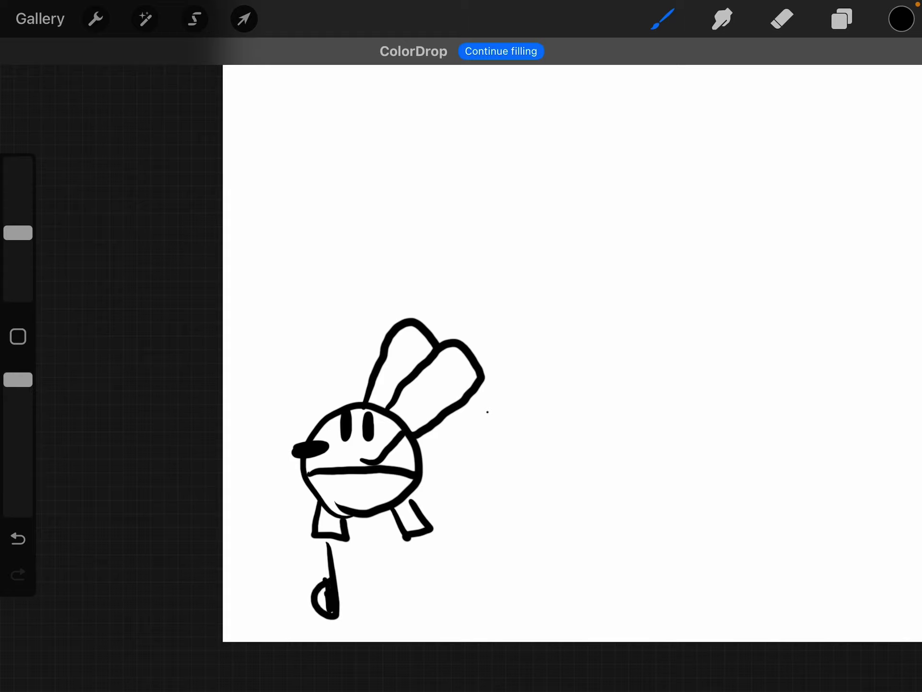
pyautogui.click(321, 599)
pyautogui.moveTo(327, 539); pyautogui.dragTo(330, 560)
# Add the right leg with a filled foot, a centre line ending in a blob, and a raised round-handed arm.
pyautogui.moveTo(417, 538)
pyautogui.mouseDown()
pyautogui.moveTo(430, 605)
pyautogui.moveTo(413, 584)
pyautogui.moveTo(423, 613)
pyautogui.moveTo(410, 618)
pyautogui.mouseUp()
pyautogui.moveTo(415, 586); pyautogui.dragTo(414, 594)
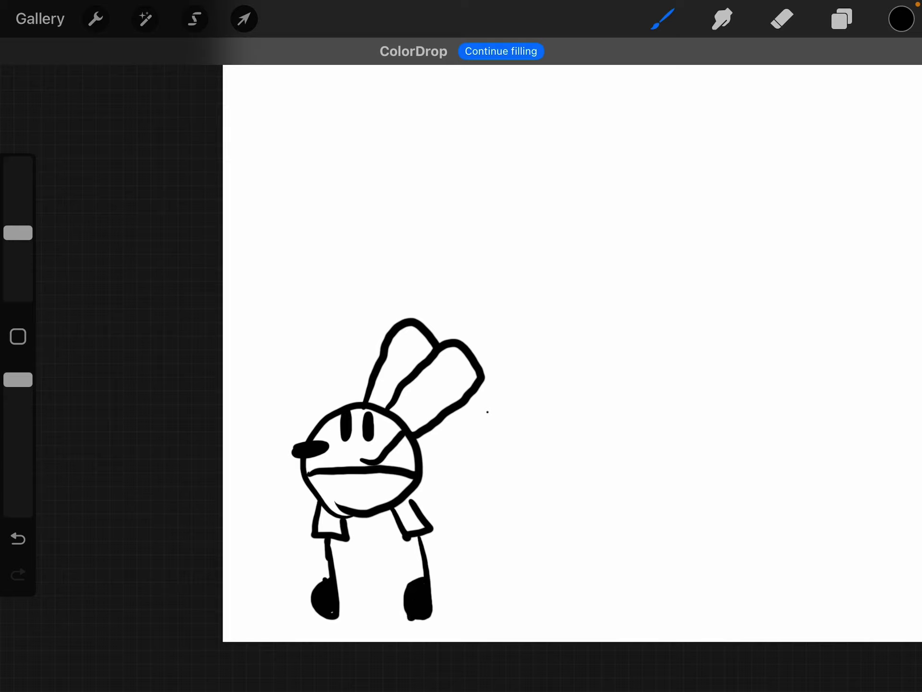
pyautogui.moveTo(380, 486); pyautogui.dragTo(389, 573)
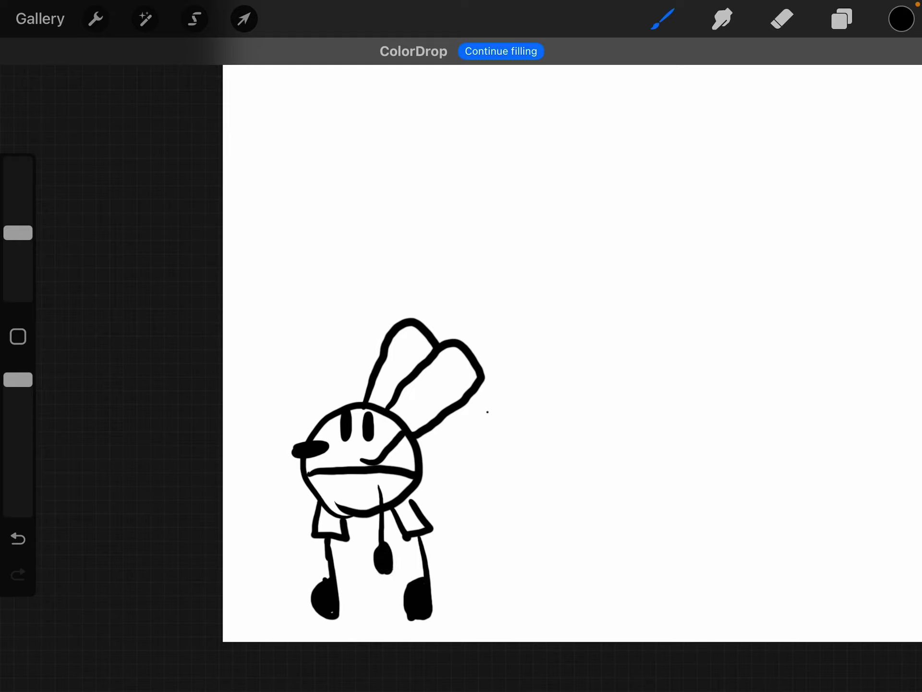
pyautogui.moveTo(312, 492)
pyautogui.mouseDown()
pyautogui.moveTo(263, 441)
pyautogui.moveTo(272, 454)
pyautogui.mouseUp()
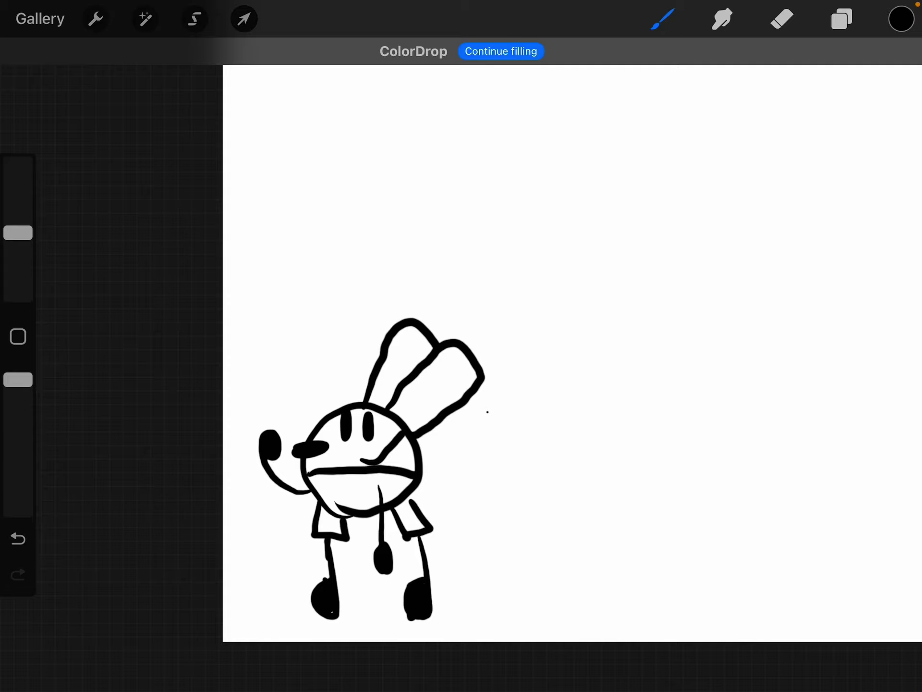
# Pick red from the recent colours and drop it on the drawing, undoing the fill that flooded the background.
pyautogui.click(901, 19)
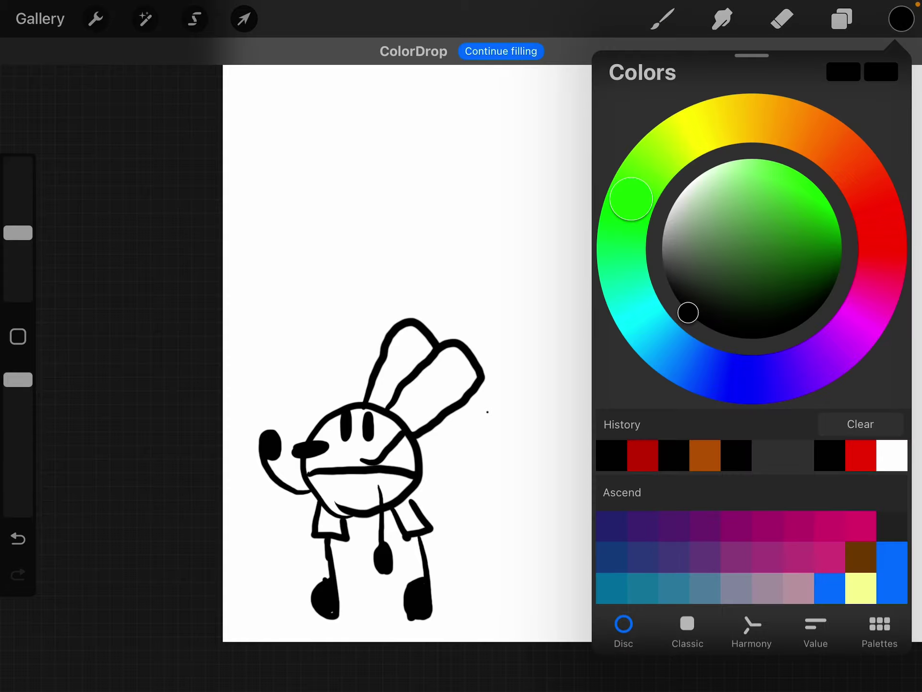
pyautogui.click(860, 455)
pyautogui.click(901, 19)
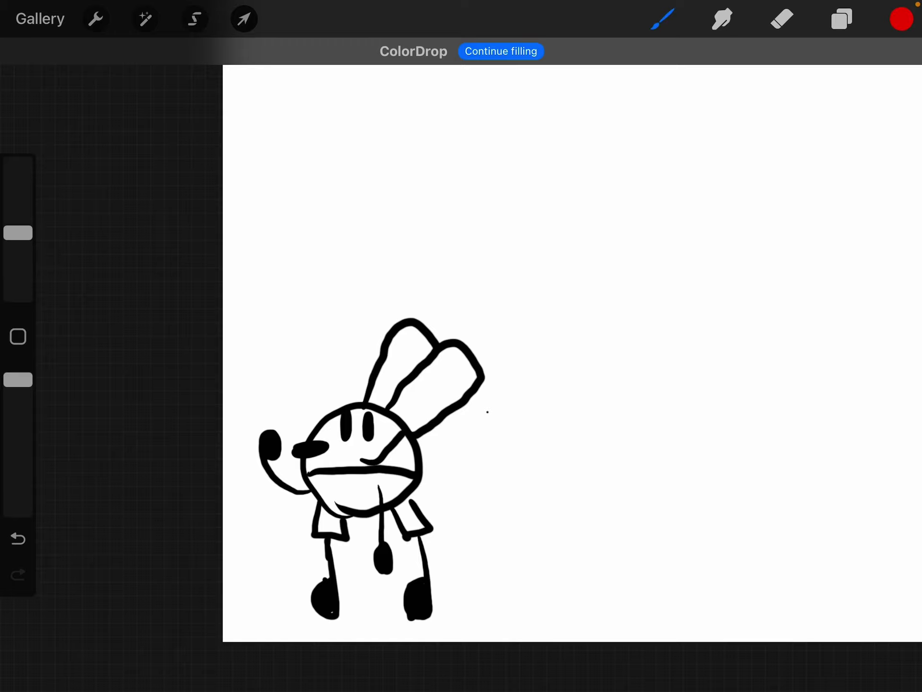
pyautogui.moveTo(901, 19); pyautogui.dragTo(358, 498)
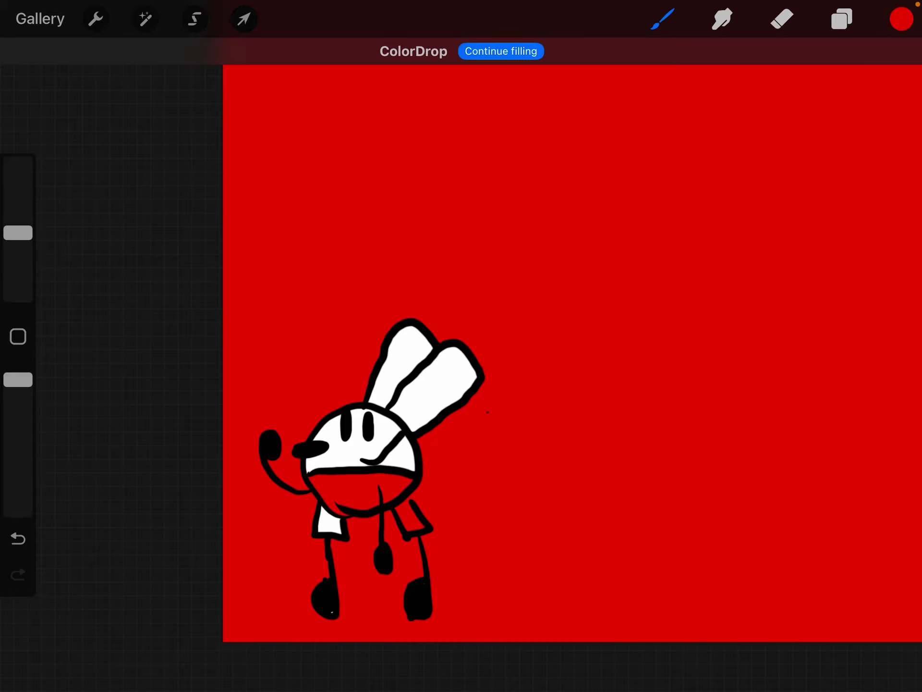
pyautogui.click(18, 538)
pyautogui.scroll(3, 461, 346)
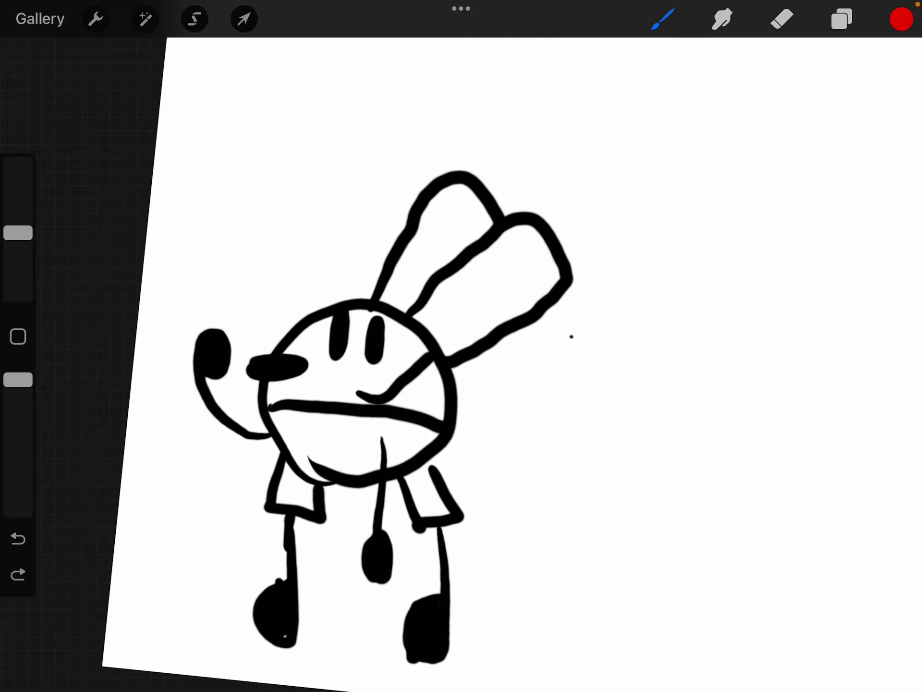
# Add a small red stroke in the mouth and fill the lower head and lower body red.
pyautogui.moveTo(327, 482); pyautogui.dragTo(300, 460)
pyautogui.moveTo(901, 19); pyautogui.dragTo(358, 447)
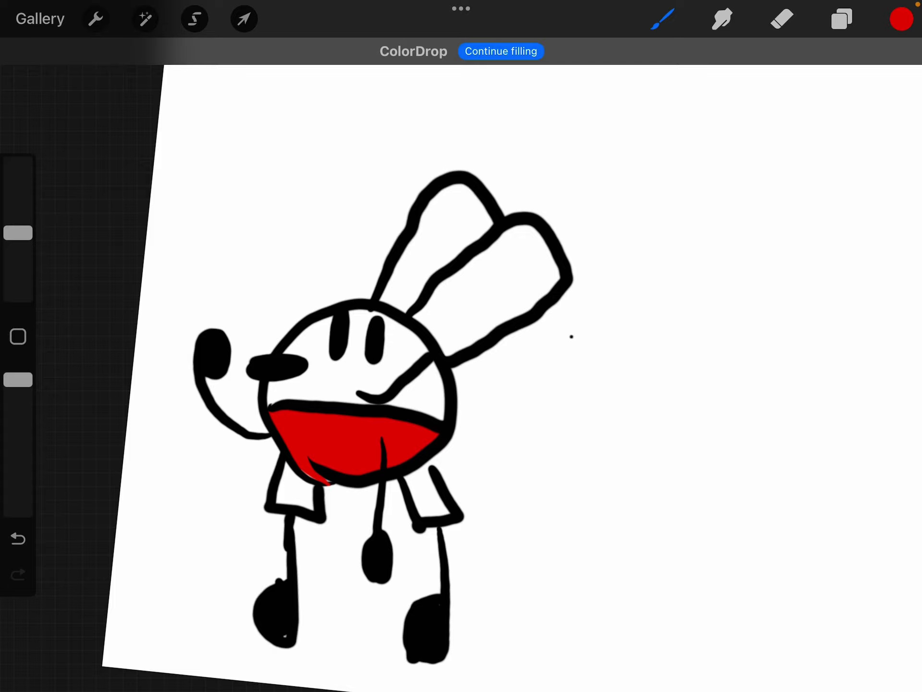
pyautogui.moveTo(427, 456); pyautogui.dragTo(432, 470)
pyautogui.moveTo(901, 19); pyautogui.dragTo(447, 499)
# Fill both pieces under the body red, undoing a fill that turned the outlines red.
pyautogui.moveTo(901, 19); pyautogui.dragTo(299, 476)
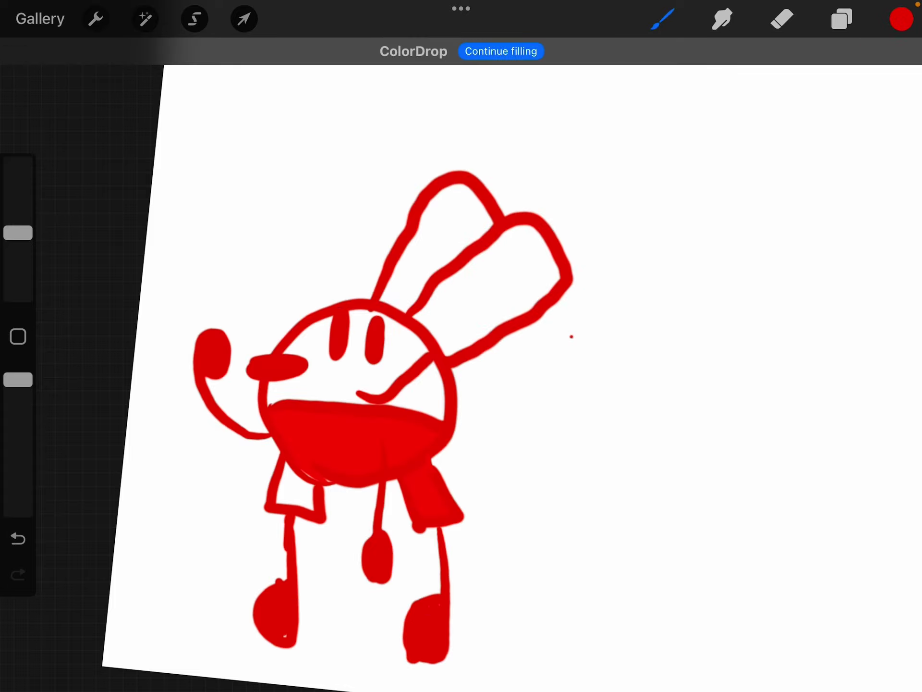
pyautogui.click(19, 538)
pyautogui.moveTo(902, 19); pyautogui.dragTo(300, 490)
# Pick blue on the colour disc and fill the right ear, left ear and upper head.
pyautogui.click(902, 19)
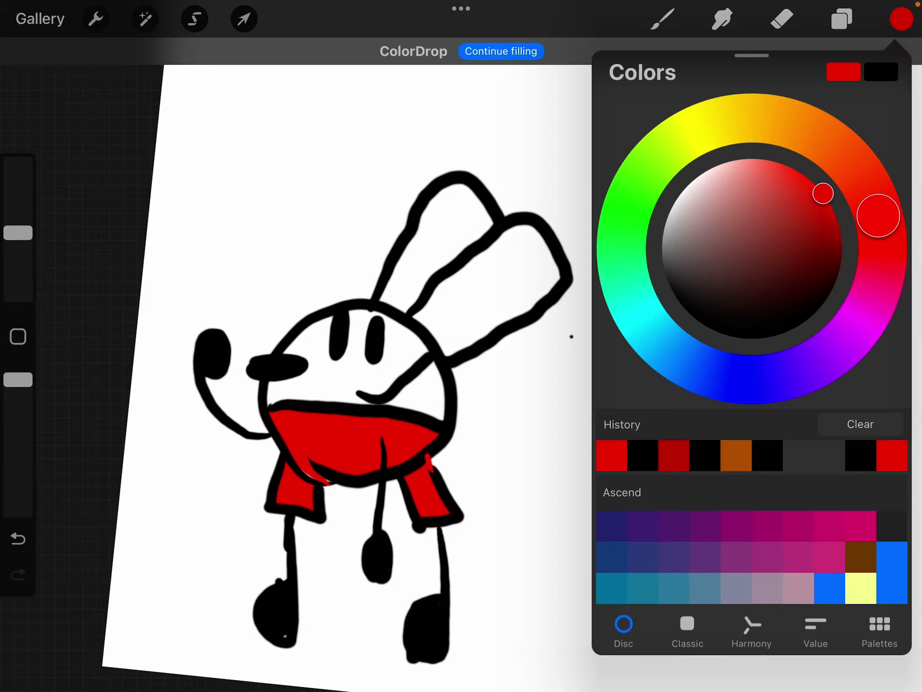
pyautogui.click(727, 376)
pyautogui.moveTo(902, 19)
pyautogui.mouseDown()
pyautogui.moveTo(469, 305)
pyautogui.moveTo(475, 296)
pyautogui.mouseUp()
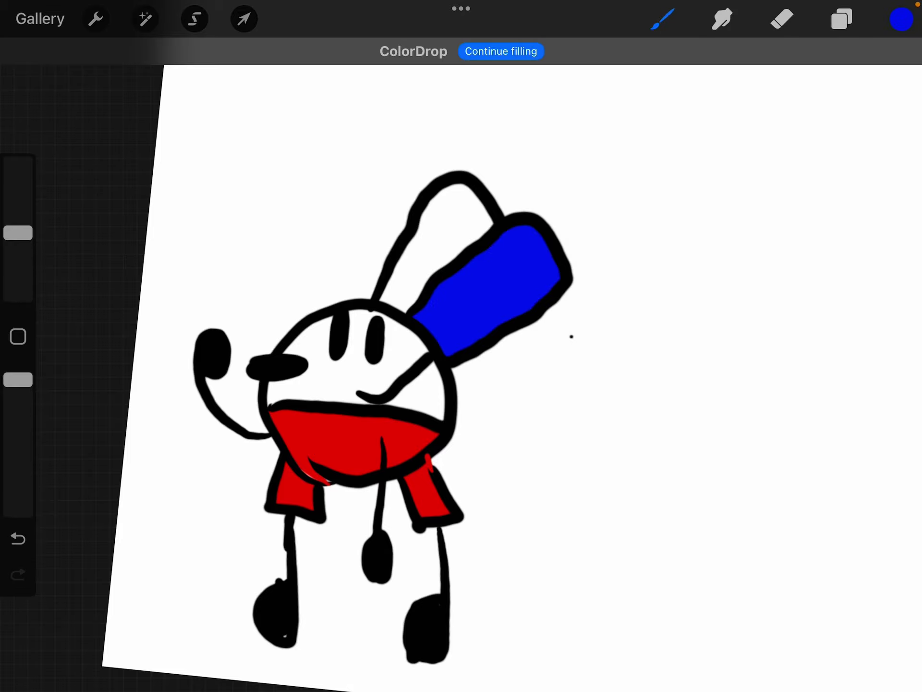
pyautogui.moveTo(901, 19); pyautogui.dragTo(438, 240)
pyautogui.moveTo(901, 19); pyautogui.dragTo(381, 367)
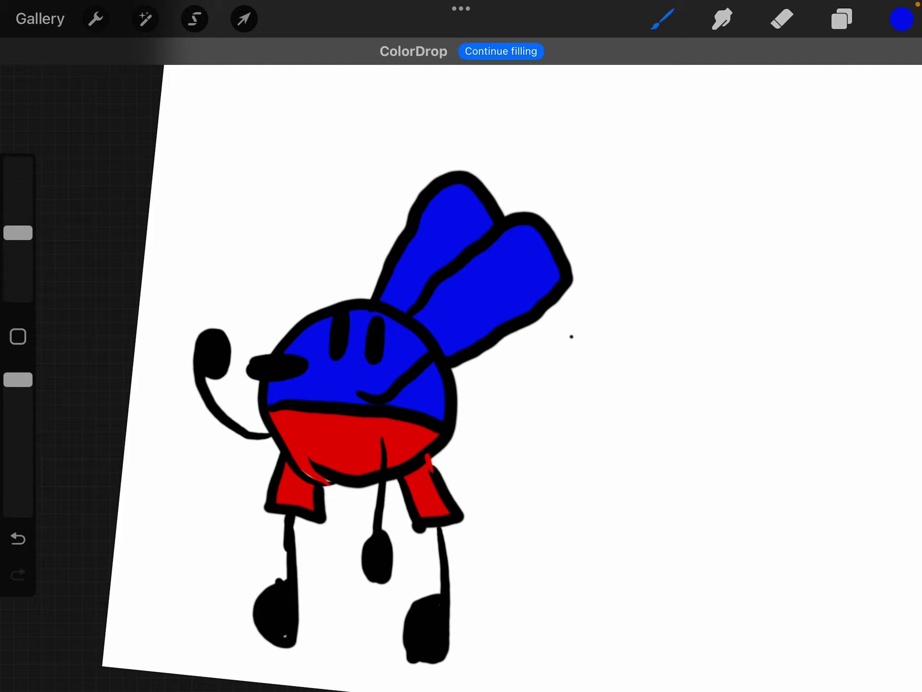
# Brighten the blue and refill the ears and head with the brighter shade.
pyautogui.click(901, 19)
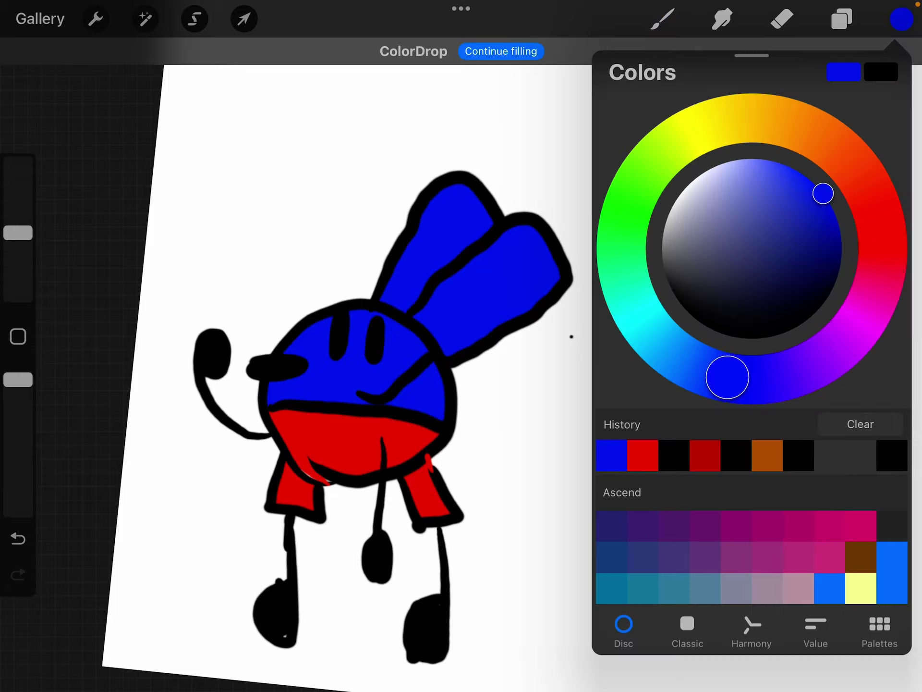
pyautogui.moveTo(803, 164); pyautogui.dragTo(809, 182)
pyautogui.moveTo(901, 19); pyautogui.dragTo(483, 275)
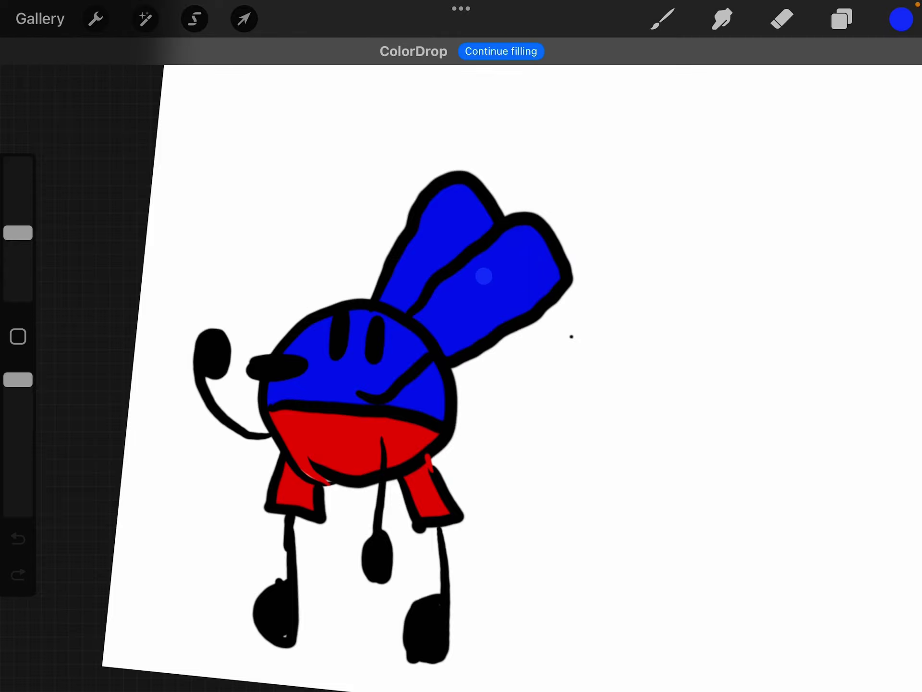
pyautogui.click(447, 231)
pyautogui.click(360, 361)
pyautogui.click(901, 18)
pyautogui.click(902, 18)
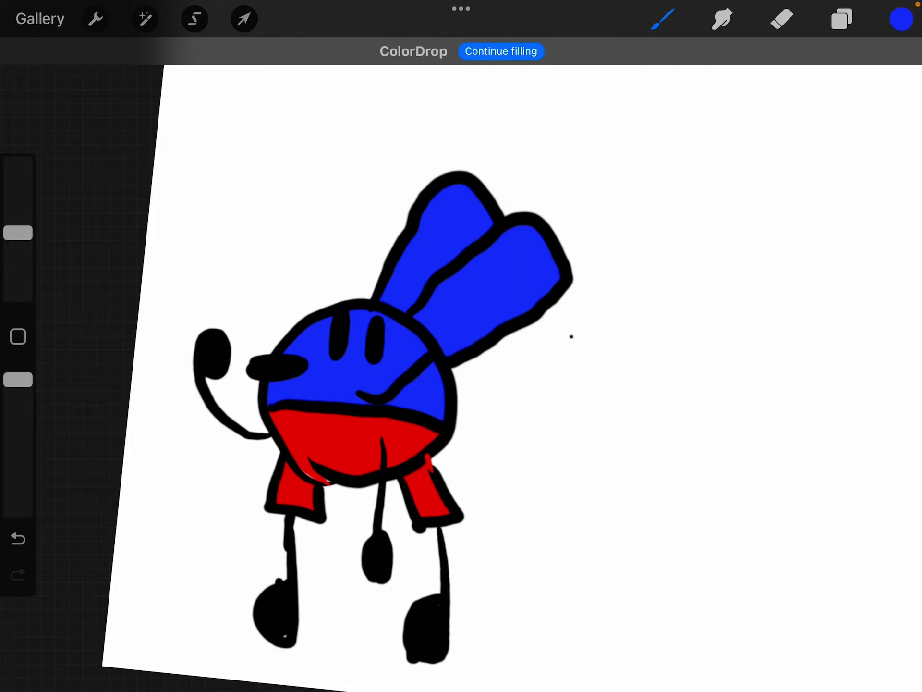
pyautogui.scroll(-1, 461, 360)
pyautogui.scroll(-3, 461, 360)
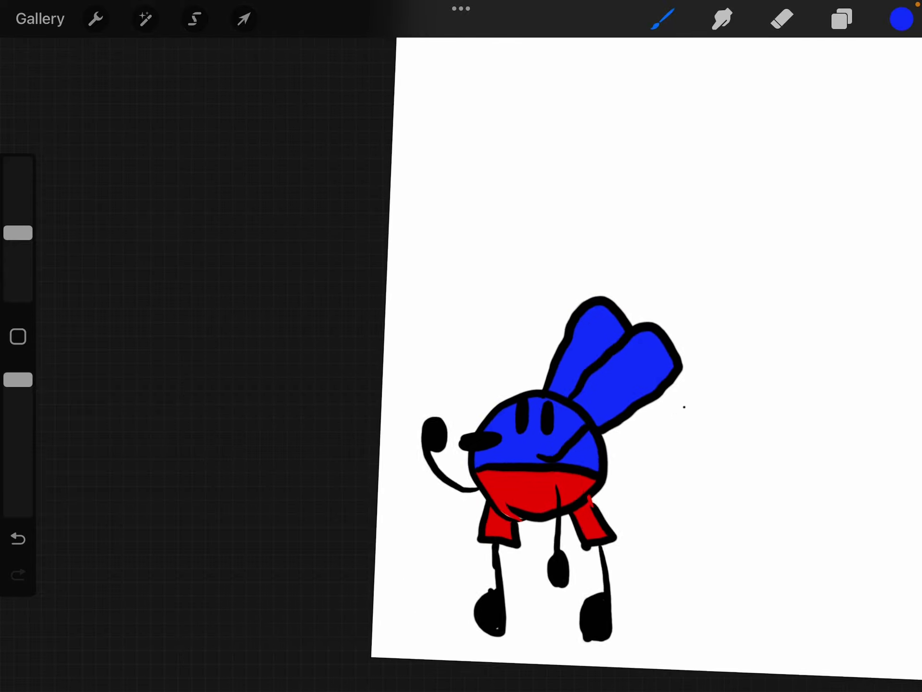
pyautogui.scroll(5, 461, 361)
pyautogui.moveTo(901, 18); pyautogui.dragTo(564, 334)
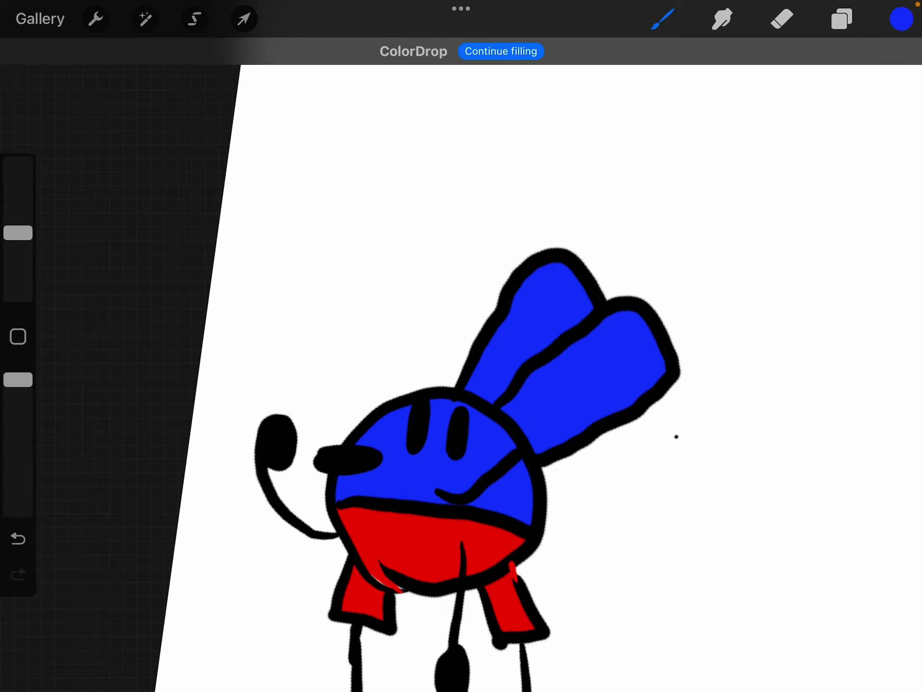
pyautogui.scroll(-2, 505, 432)
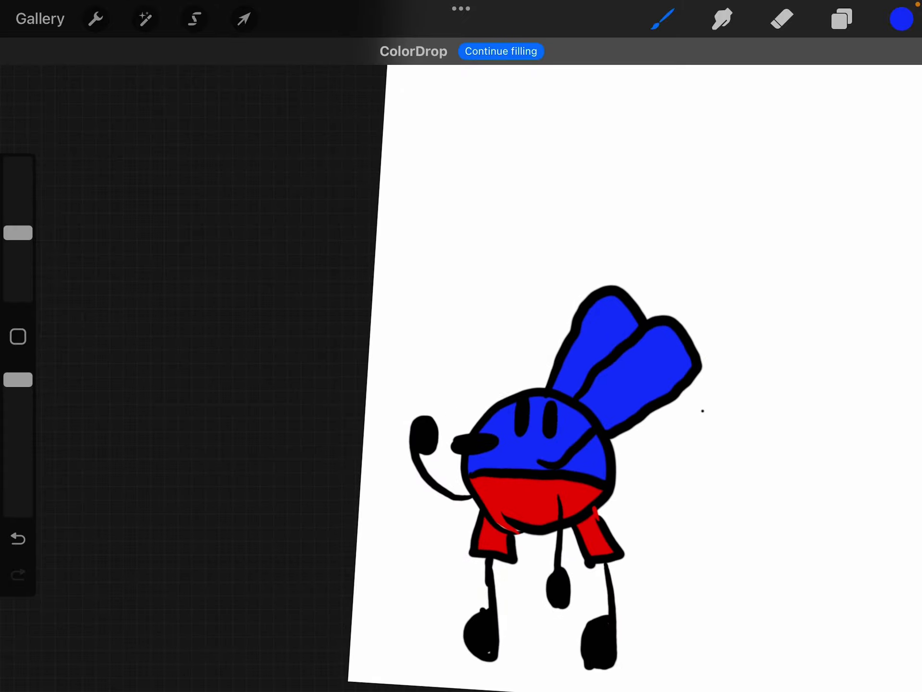
pyautogui.click(782, 19)
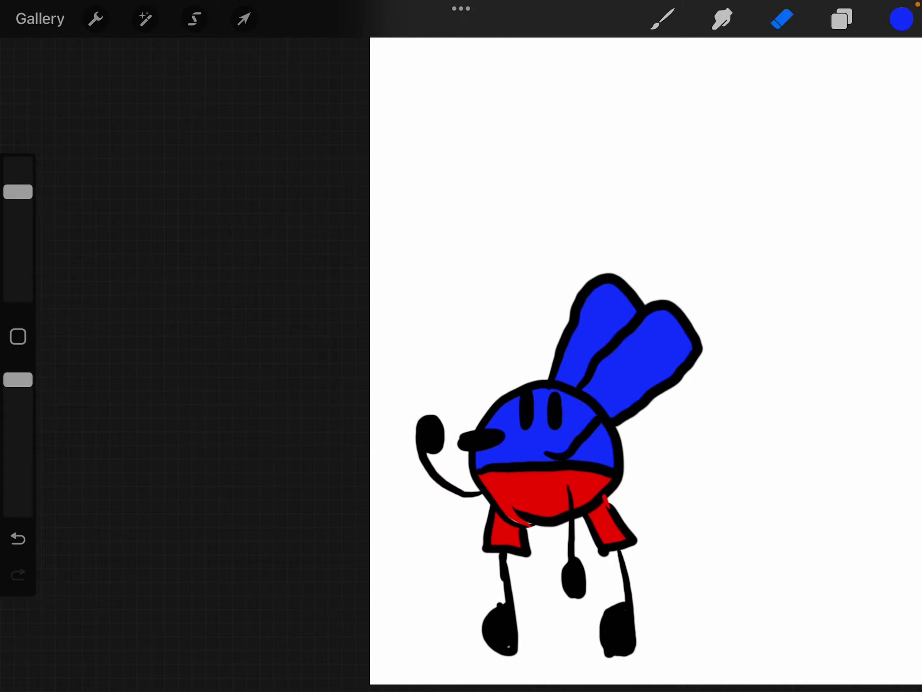
pyautogui.moveTo(18, 192); pyautogui.dragTo(19, 233)
pyautogui.click(662, 19)
pyautogui.scroll(2, 547, 360)
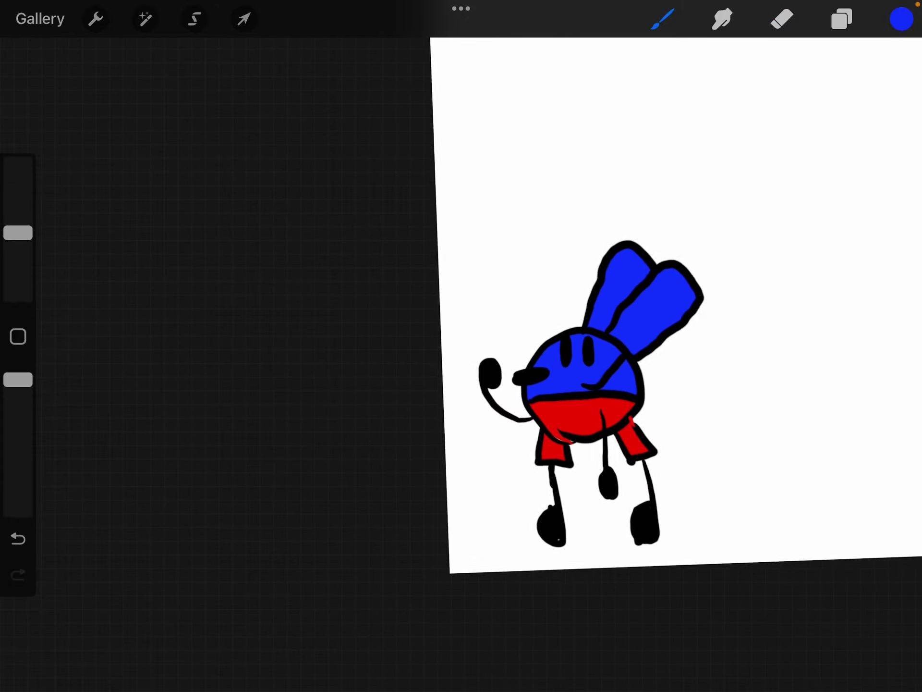
pyautogui.scroll(-1, 613, 324)
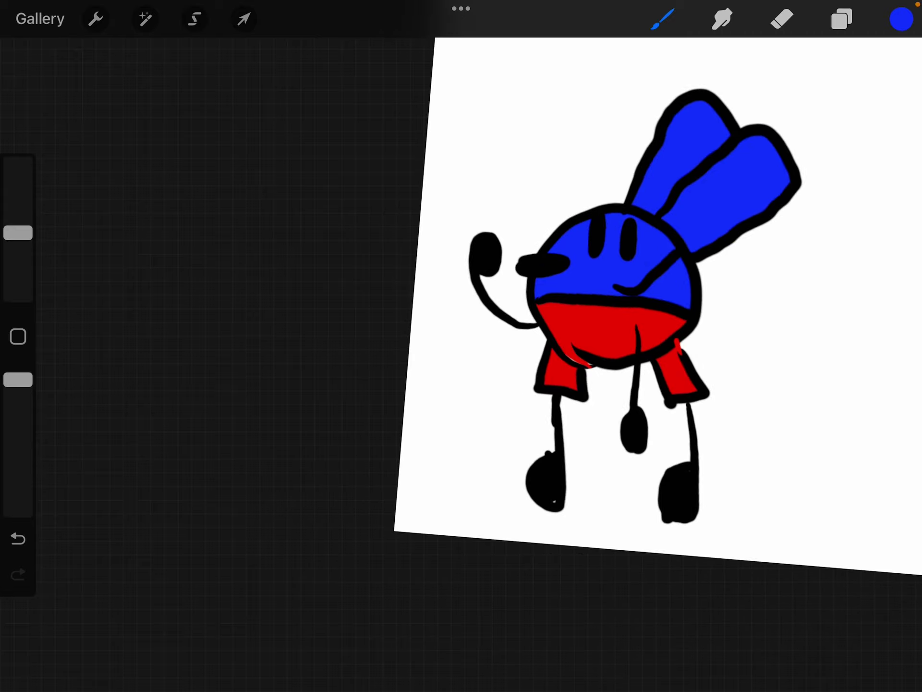
# Handwrite 'Danno Draws' in blue at the lower left, then zoom out to the full canvas.
pyautogui.moveTo(424, 472)
pyautogui.mouseDown()
pyautogui.moveTo(418, 530)
pyautogui.moveTo(438, 525)
pyautogui.mouseUp()
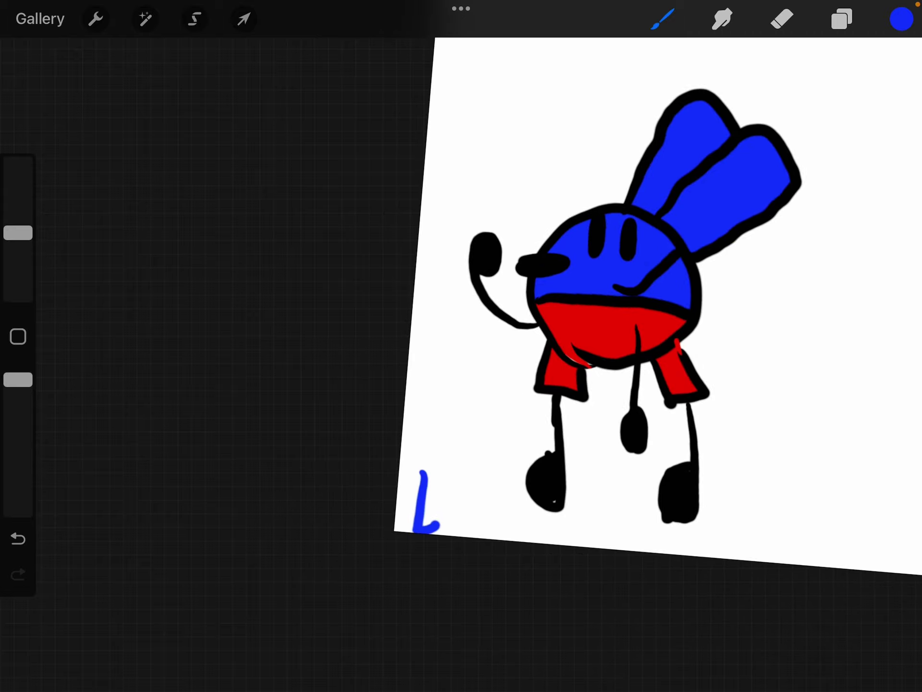
pyautogui.moveTo(426, 472)
pyautogui.mouseDown()
pyautogui.moveTo(421, 529)
pyautogui.moveTo(434, 477)
pyautogui.mouseUp()
pyautogui.moveTo(480, 505)
pyautogui.mouseDown()
pyautogui.moveTo(483, 536)
pyautogui.moveTo(554, 543)
pyautogui.moveTo(579, 514)
pyautogui.mouseUp()
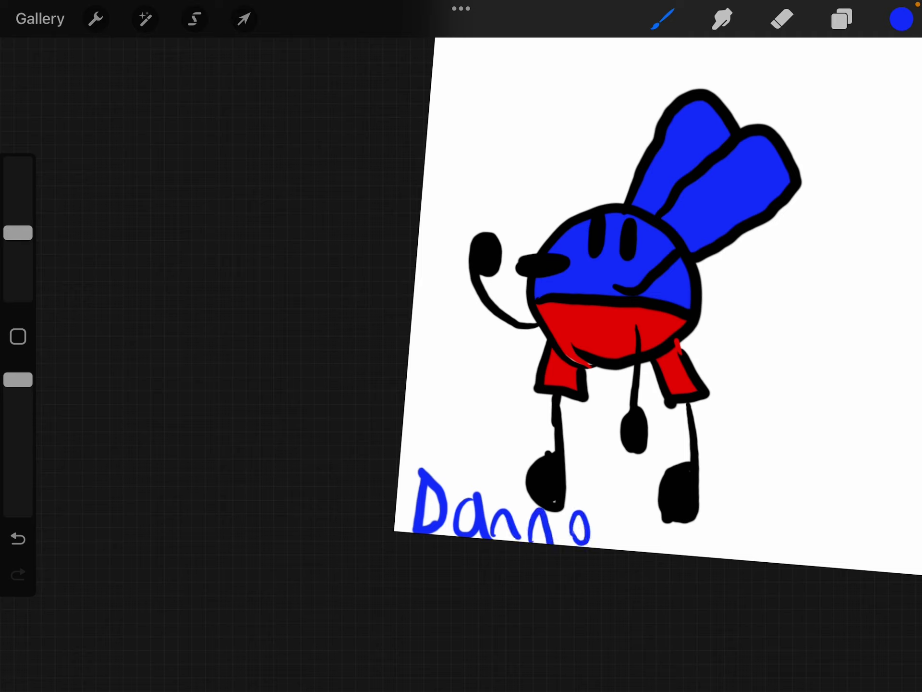
pyautogui.moveTo(638, 514)
pyautogui.mouseDown()
pyautogui.moveTo(641, 553)
pyautogui.moveTo(666, 532)
pyautogui.mouseUp()
pyautogui.moveTo(676, 553)
pyautogui.mouseDown()
pyautogui.moveTo(678, 533)
pyautogui.moveTo(694, 532)
pyautogui.mouseUp()
pyautogui.moveTo(718, 540)
pyautogui.mouseDown()
pyautogui.moveTo(710, 556)
pyautogui.moveTo(785, 542)
pyautogui.moveTo(797, 556)
pyautogui.mouseUp()
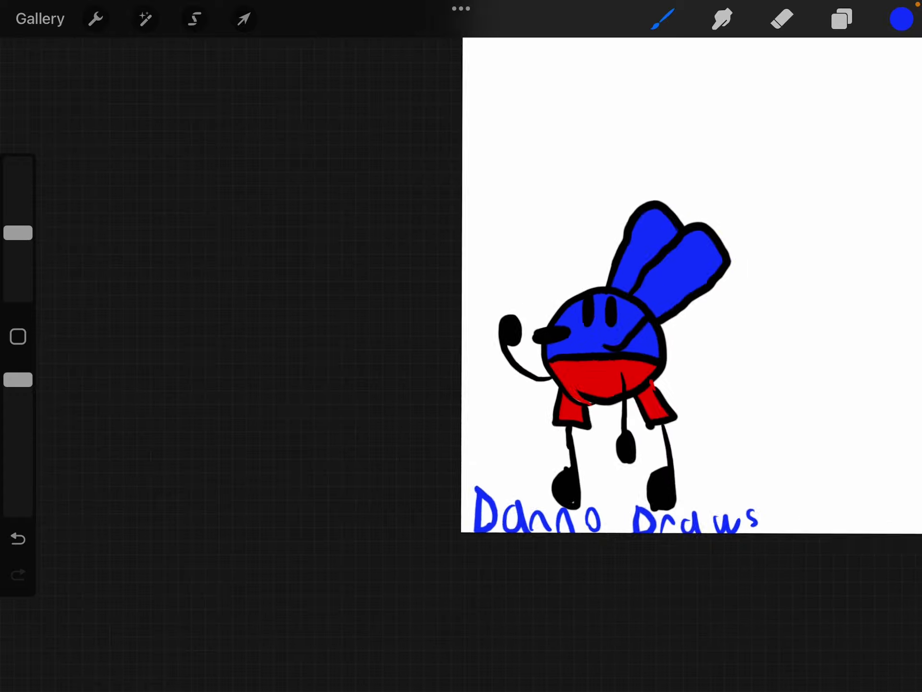
pyautogui.moveTo(612, 360)
pyautogui.mouseDown()
pyautogui.moveTo(310, 332)
pyautogui.moveTo(249, 494)
pyautogui.moveTo(123, 537)
pyautogui.mouseUp()
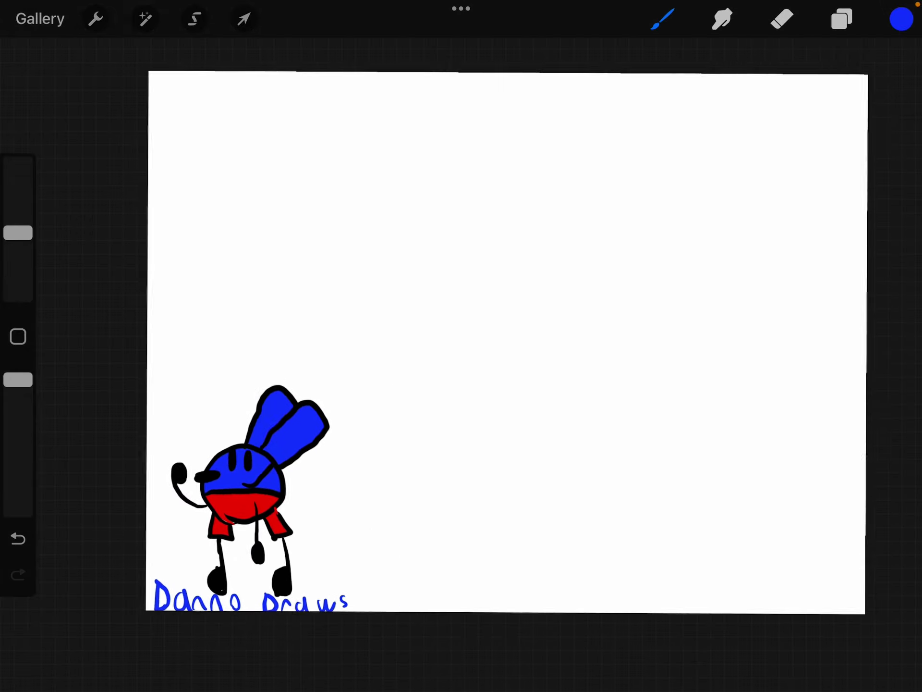